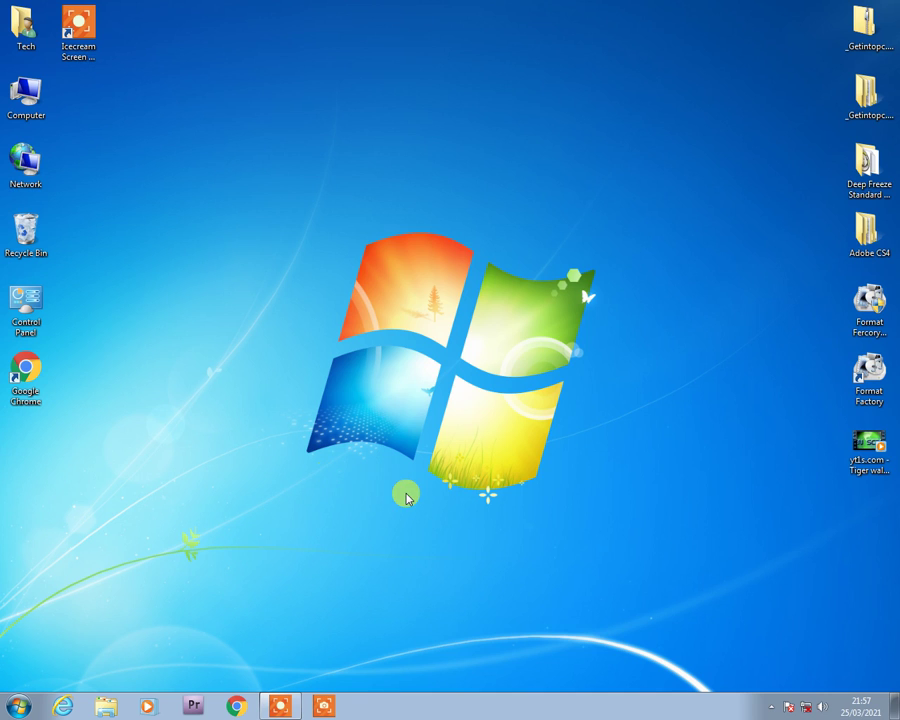
Launch Adobe Premiere Pro CS4 from the Windows 7 taskbar to reach its Welcome screen
{"action": "left_click", "coordinate": [195, 705]}
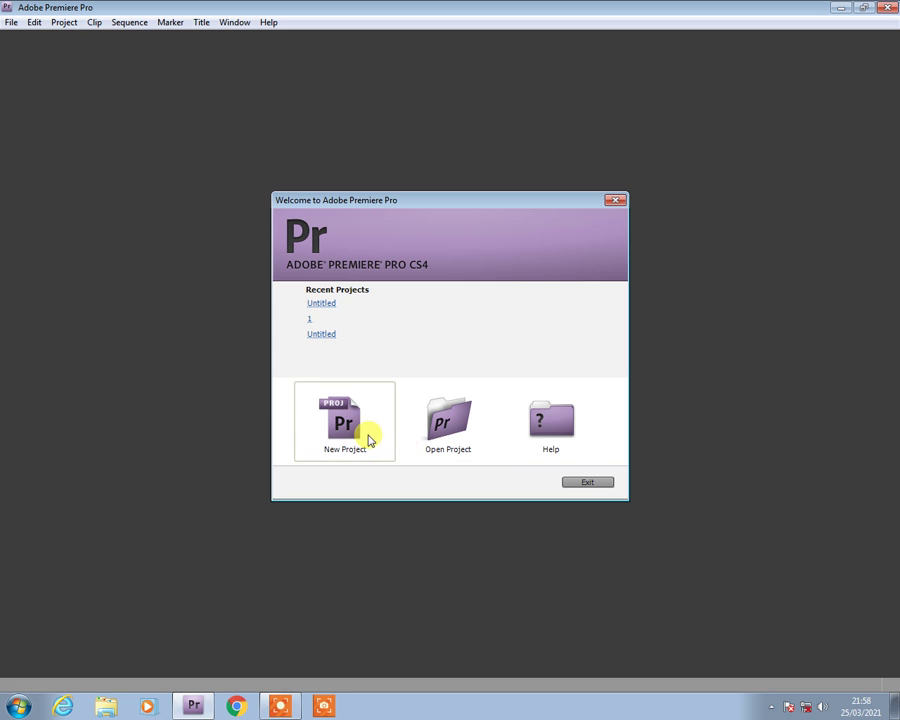
Open the New Project dialog, try DV capture format, then set it back to HDV
{"action": "left_click", "coordinate": [368, 440]}
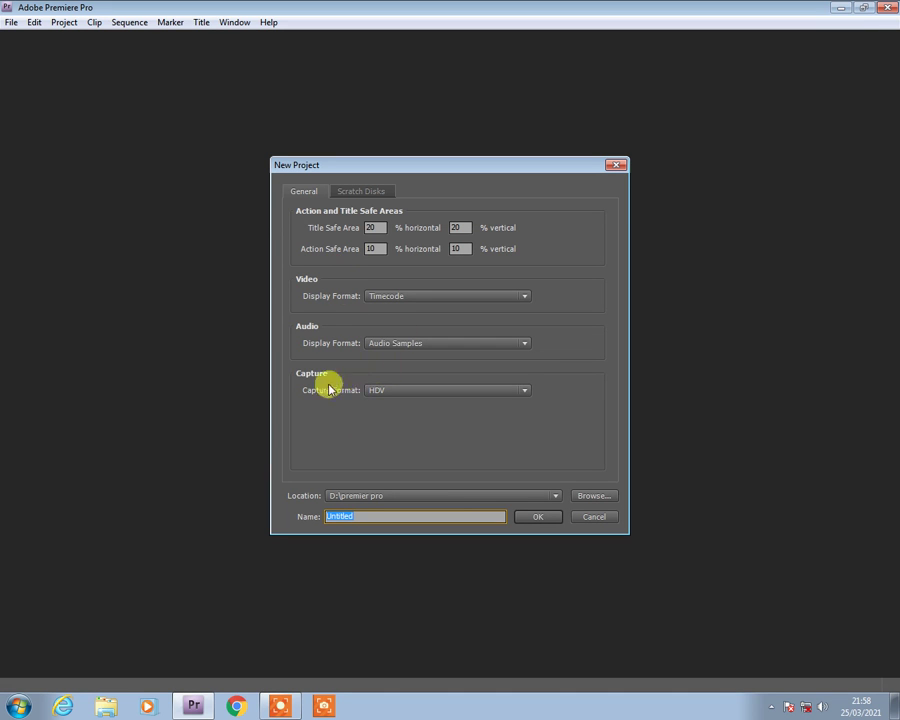
{"action": "left_click", "coordinate": [384, 392]}
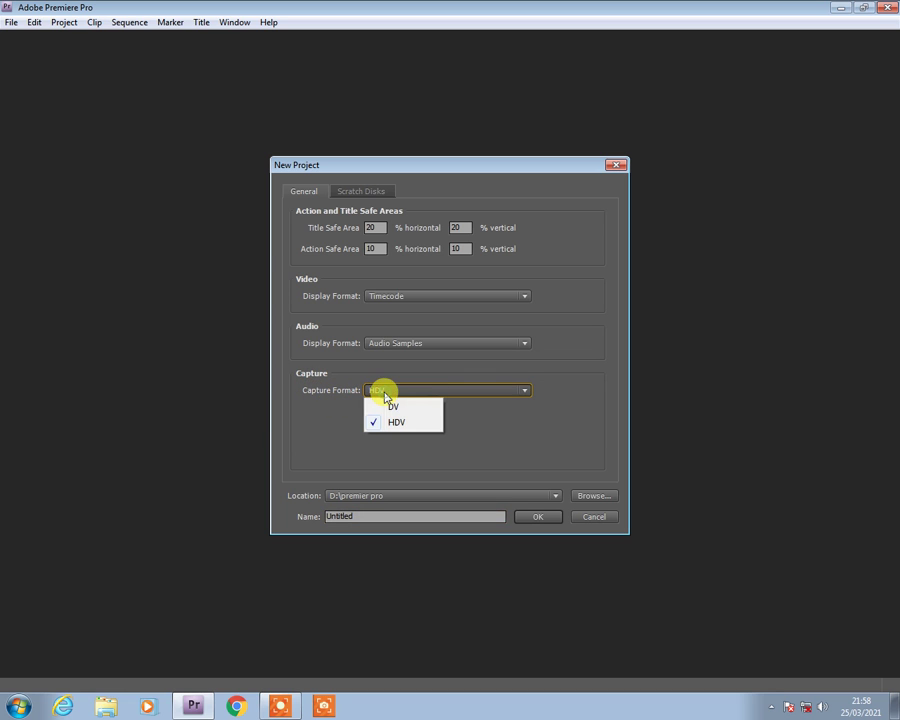
{"action": "left_click", "coordinate": [403, 408]}
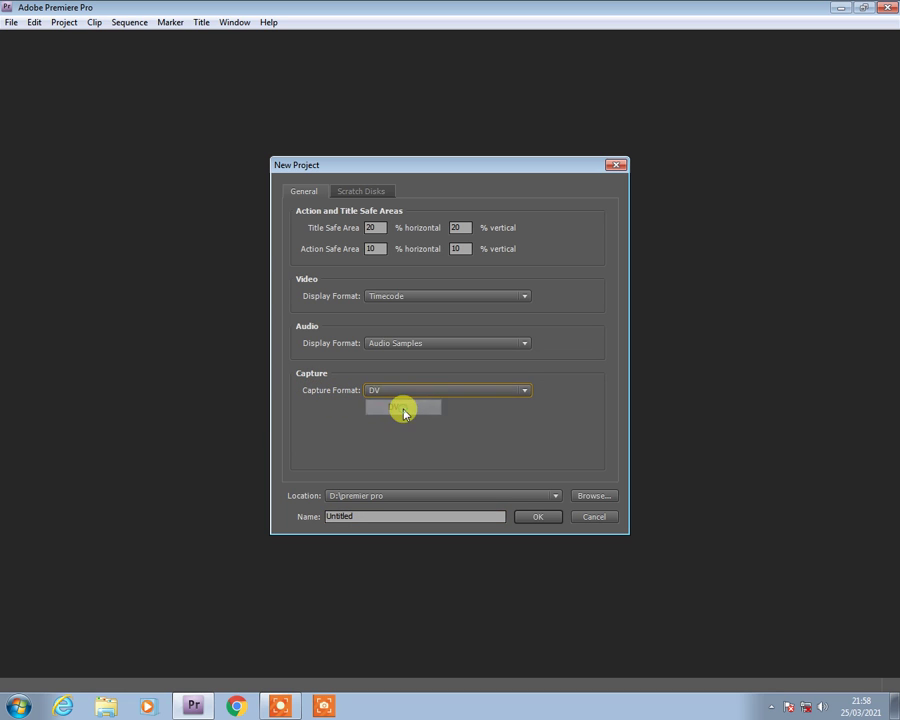
{"action": "left_click", "coordinate": [406, 396]}
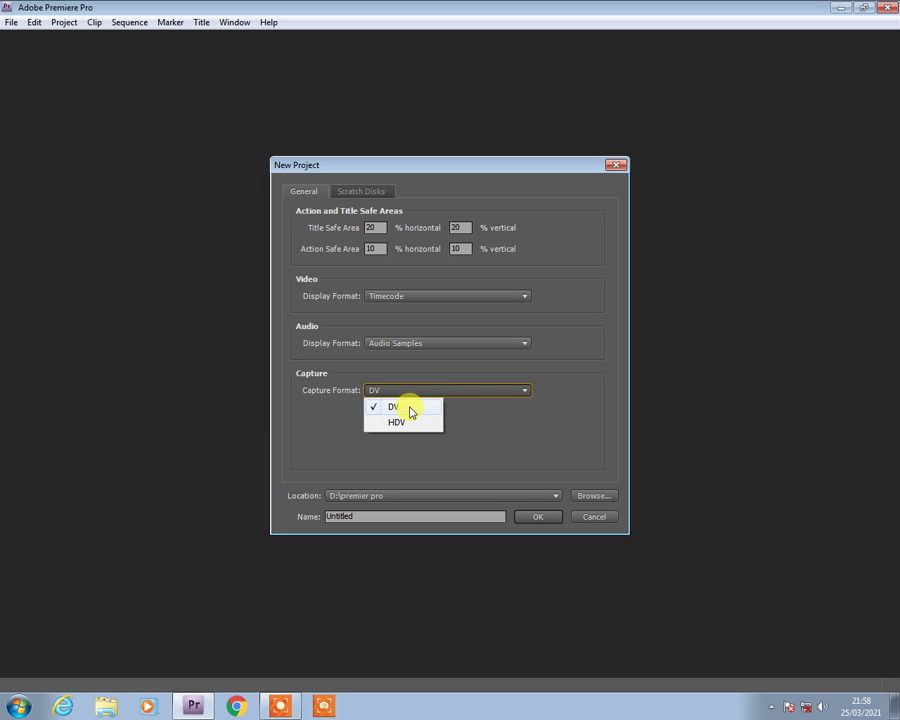
{"action": "left_click", "coordinate": [464, 420]}
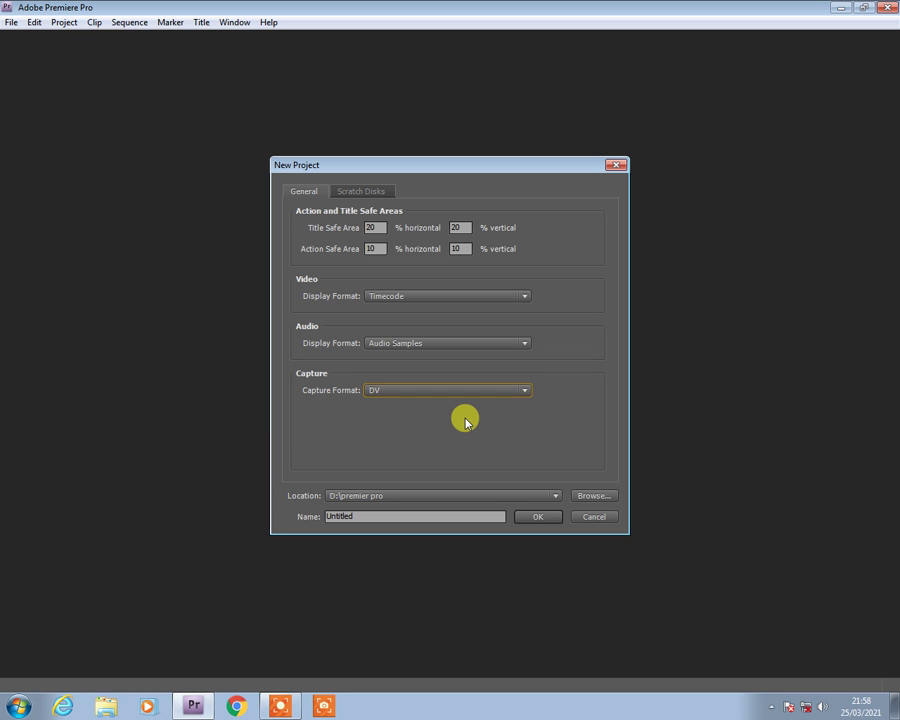
{"action": "left_click", "coordinate": [442, 391]}
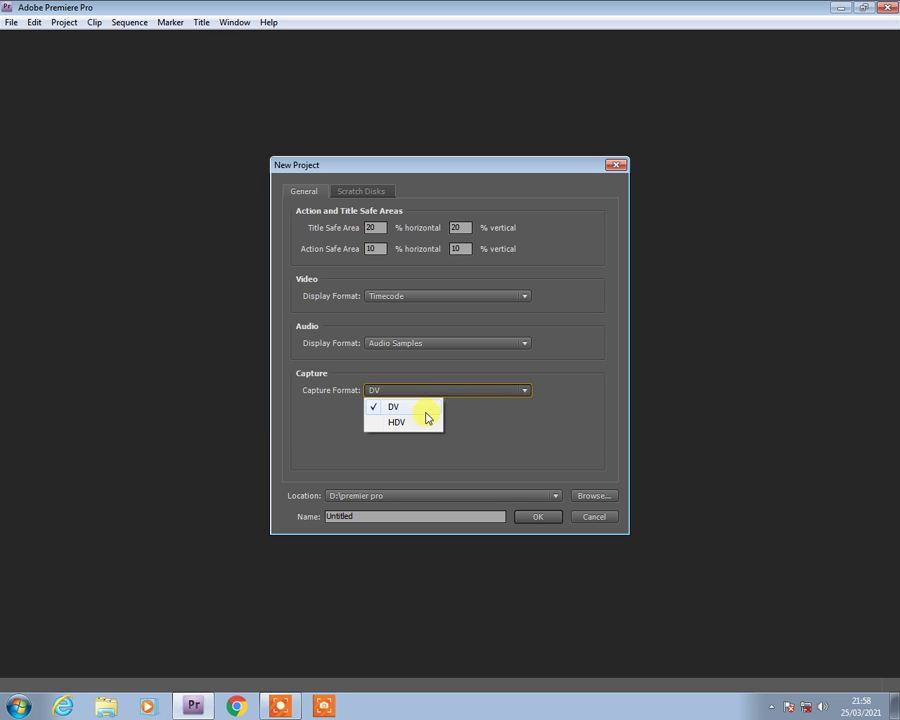
{"action": "left_click", "coordinate": [426, 423]}
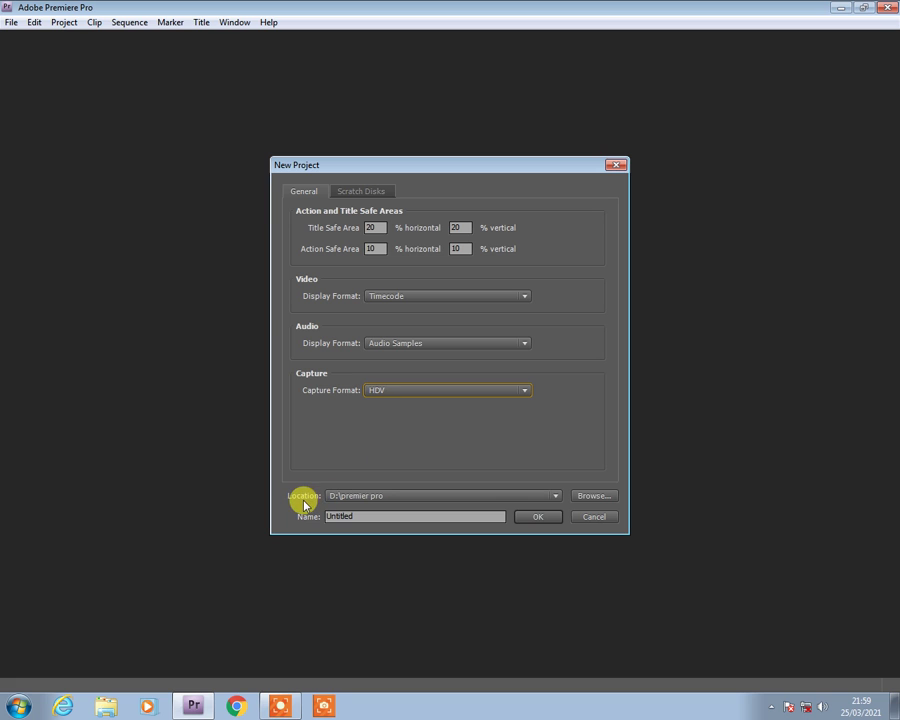
Name the project 'first', keeping the D:\premier pro location, and create it
{"action": "left_click", "coordinate": [588, 497]}
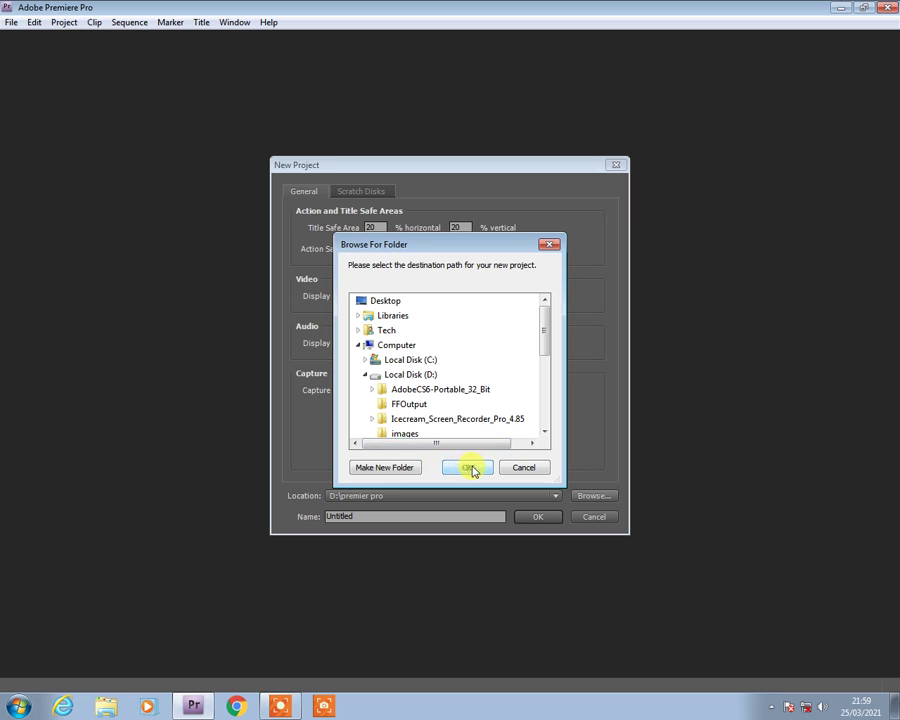
{"action": "left_click", "coordinate": [507, 467]}
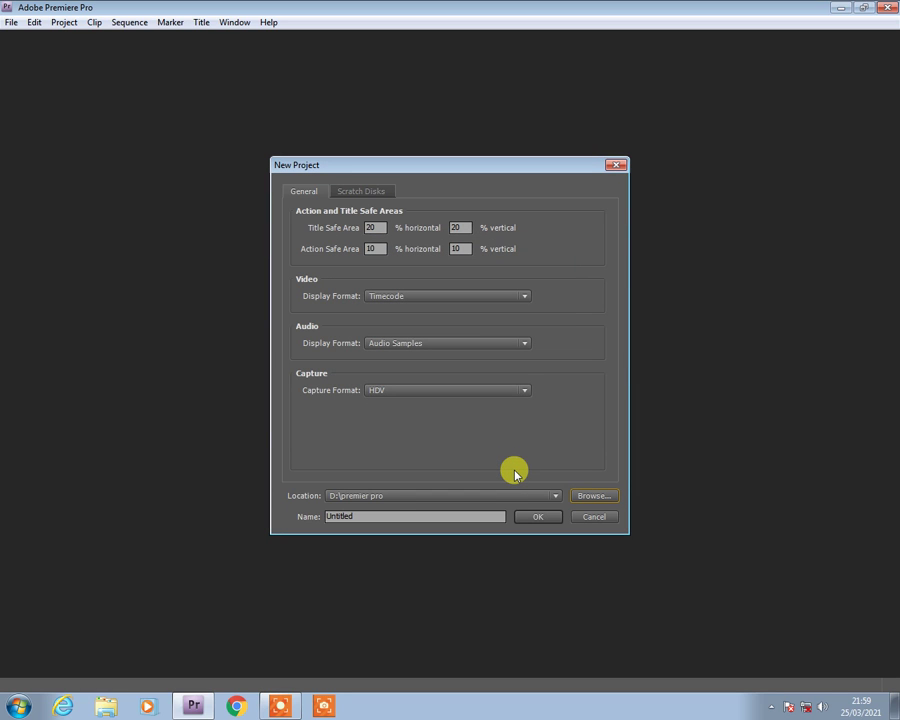
{"action": "left_click", "coordinate": [360, 516]}
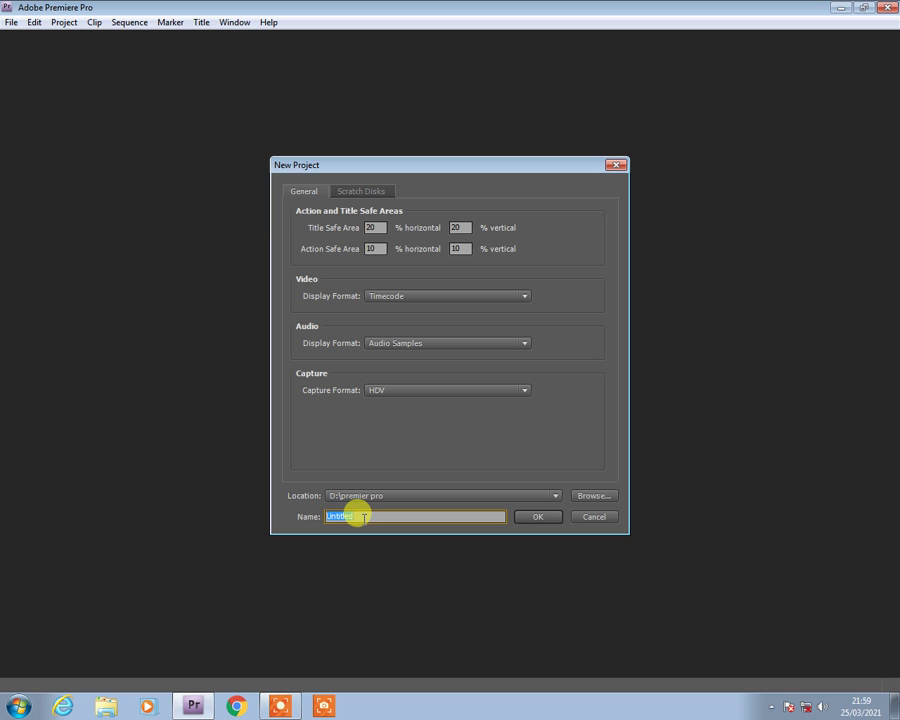
{"action": "type", "text": "tirst"}
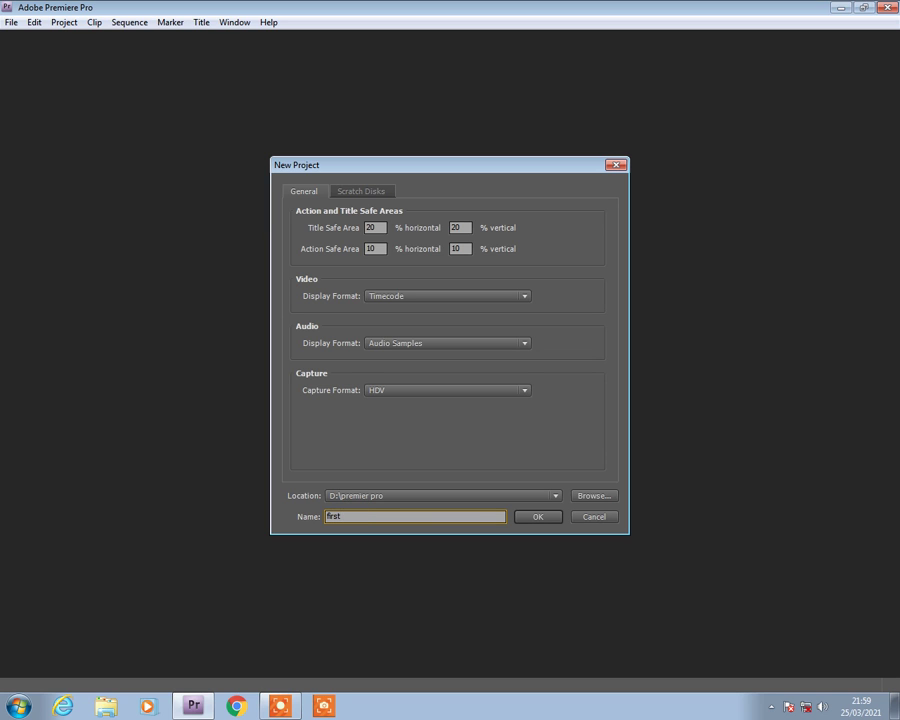
{"action": "left_click", "coordinate": [535, 516]}
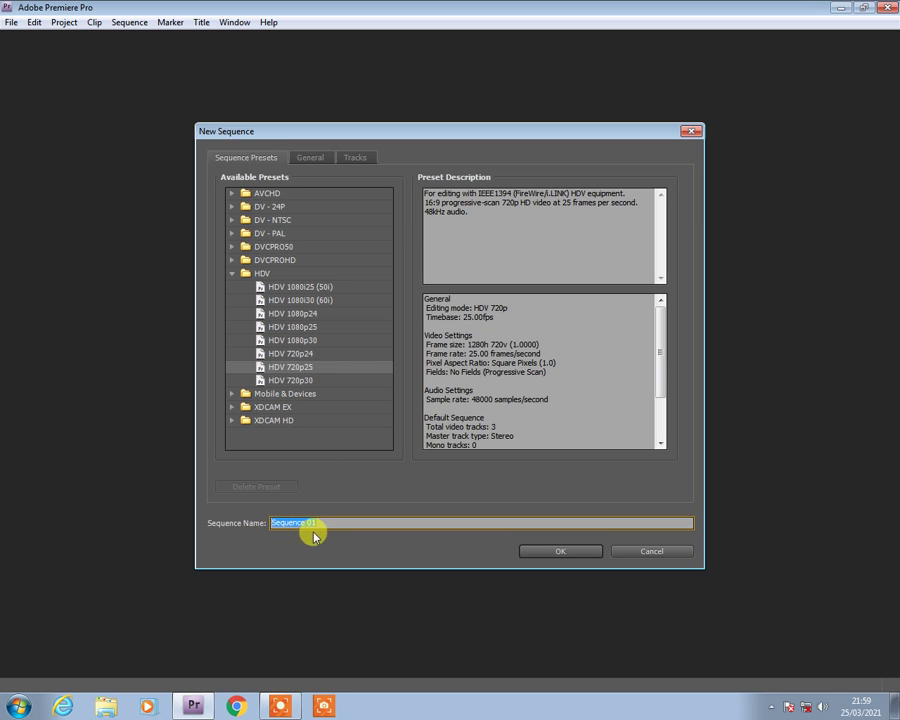
Accept the HDV 720p25 preset with the name Sequence 01 to create the sequence
{"action": "left_click", "coordinate": [559, 553]}
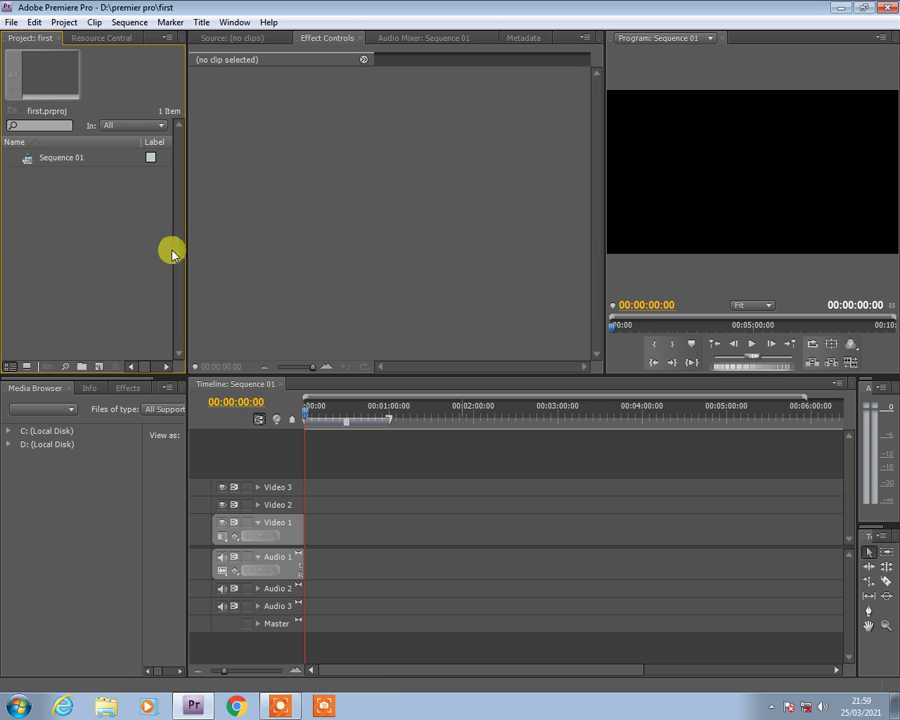
Widen the Project and Effect Controls panels and drag the Timeline divider down
{"action": "left_click_drag", "start_coordinate": [186, 252], "coordinate": [483, 262]}
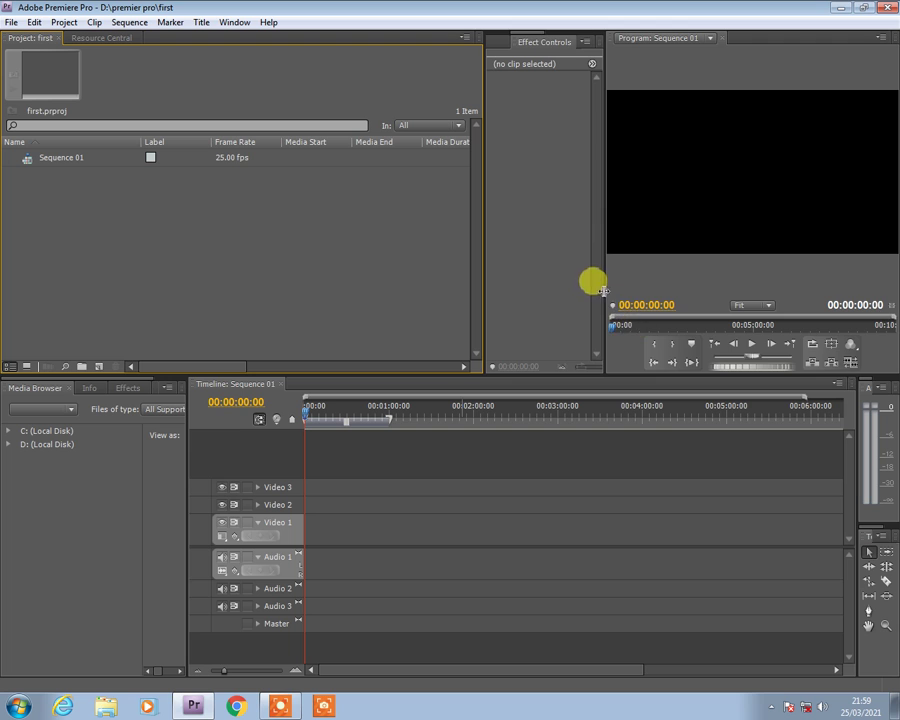
{"action": "left_click_drag", "start_coordinate": [604, 284], "coordinate": [753, 288]}
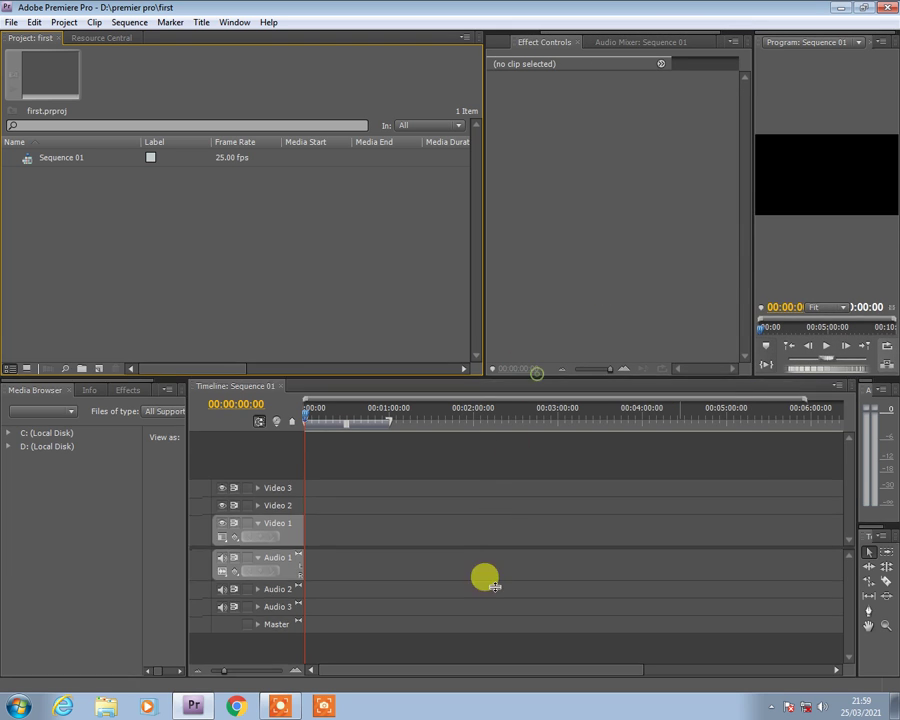
{"action": "left_click_drag", "start_coordinate": [536, 377], "coordinate": [450, 597]}
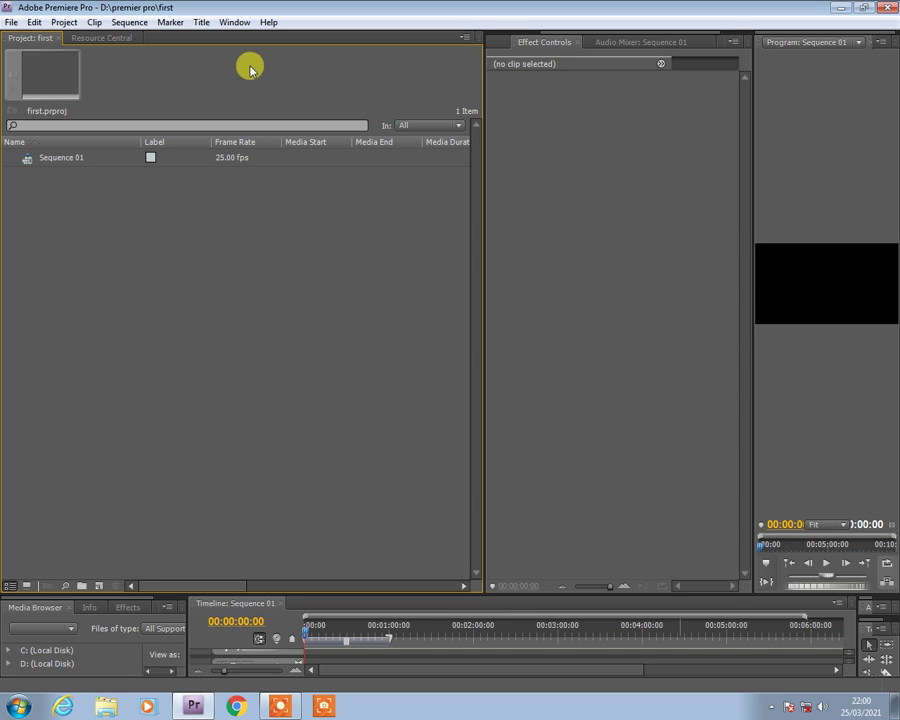
Reset the current Editing workspace to its default layout via Window > Workspace, confirming Yes
{"action": "left_click", "coordinate": [241, 23]}
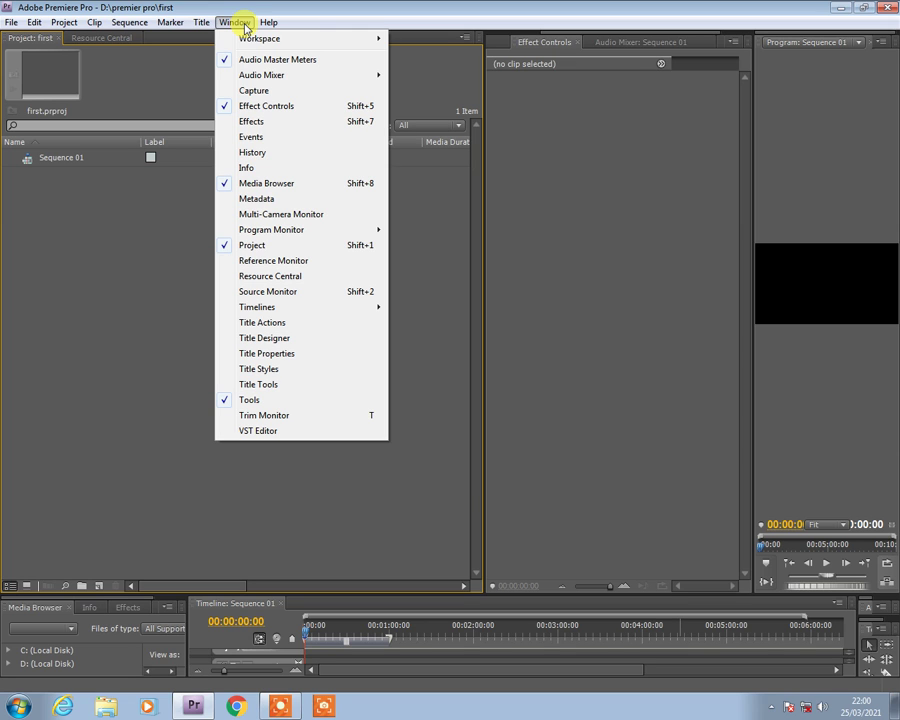
{"action": "mouse_move", "coordinate": [245, 40]}
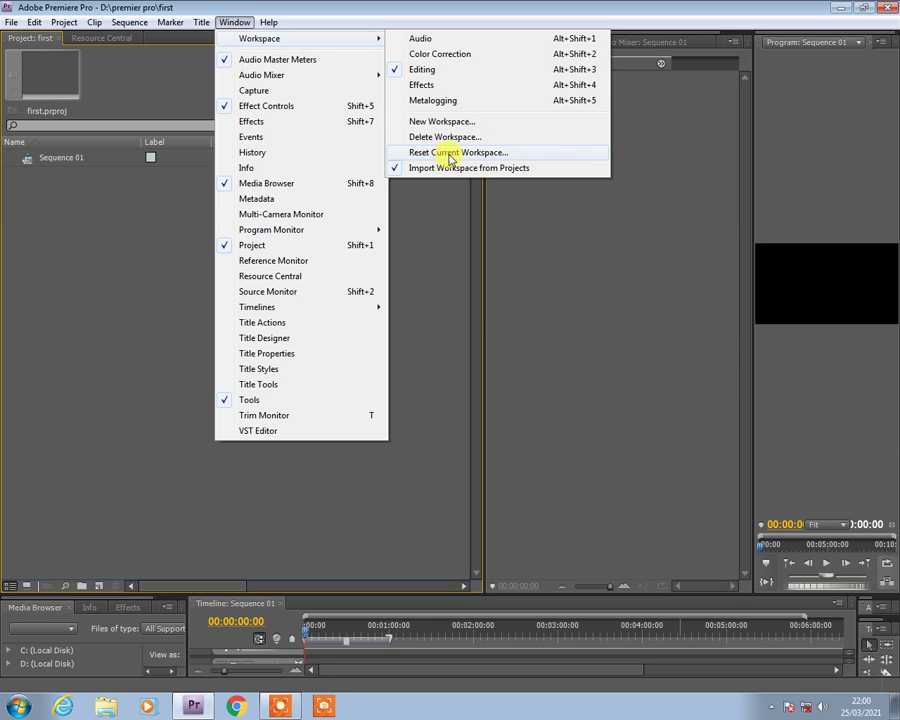
{"action": "left_click", "coordinate": [452, 158]}
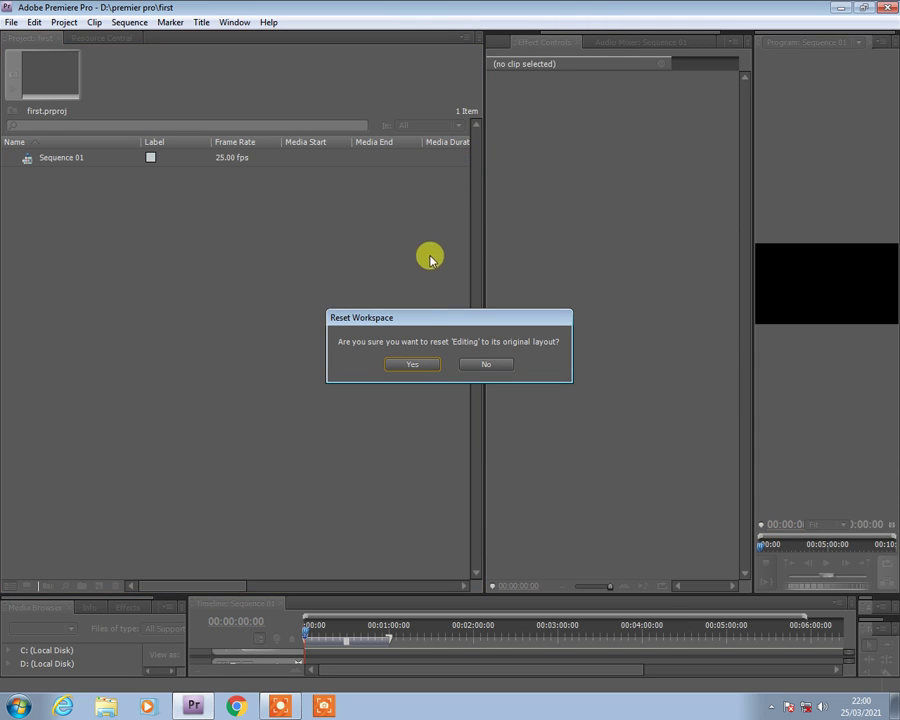
{"action": "left_click", "coordinate": [418, 365]}
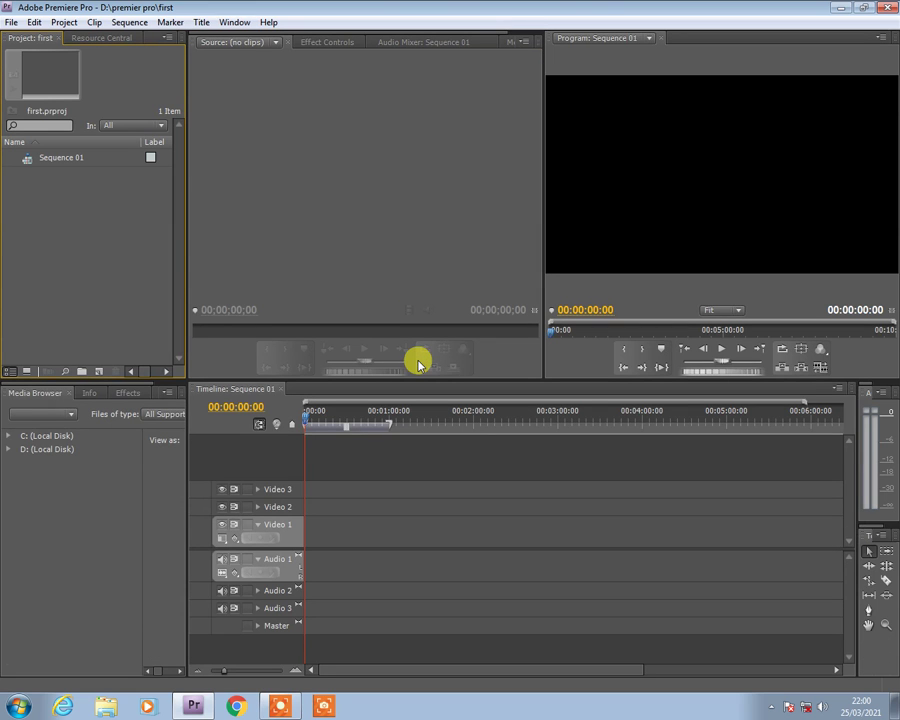